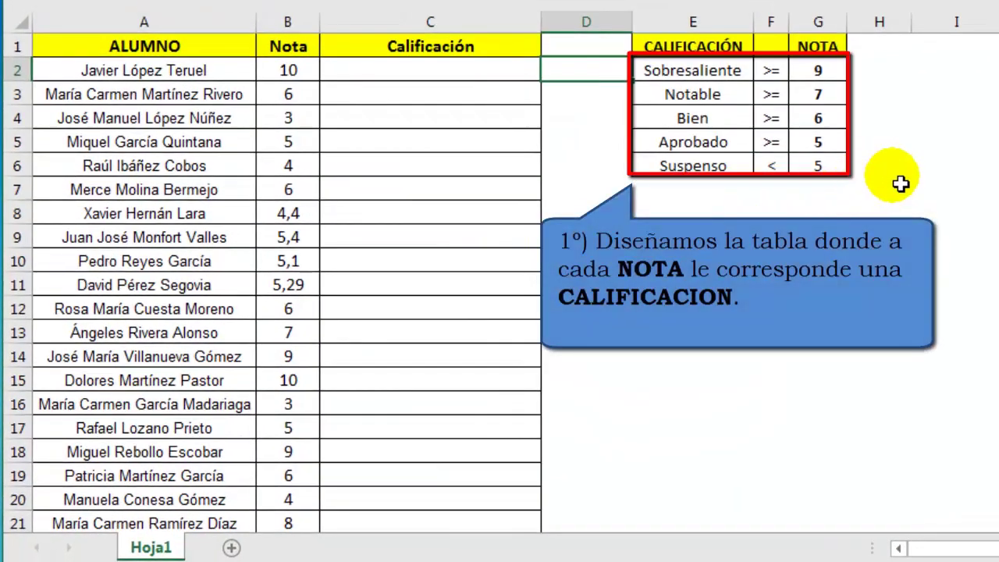
Insert the SI.CONJUNTO function into cell C2 via a 'si' function search, opening its arguments dialog.
click(898, 172)
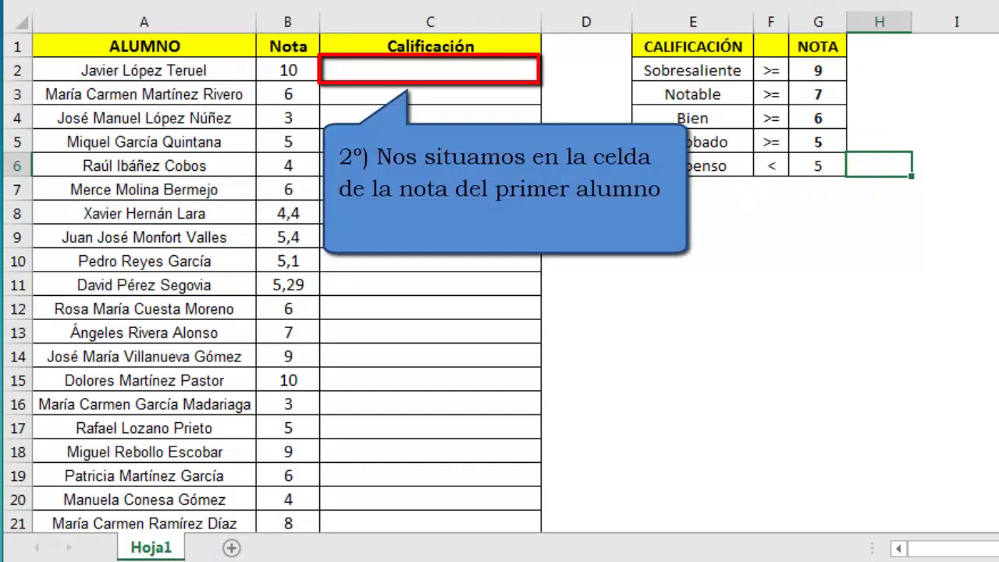
click(455, 71)
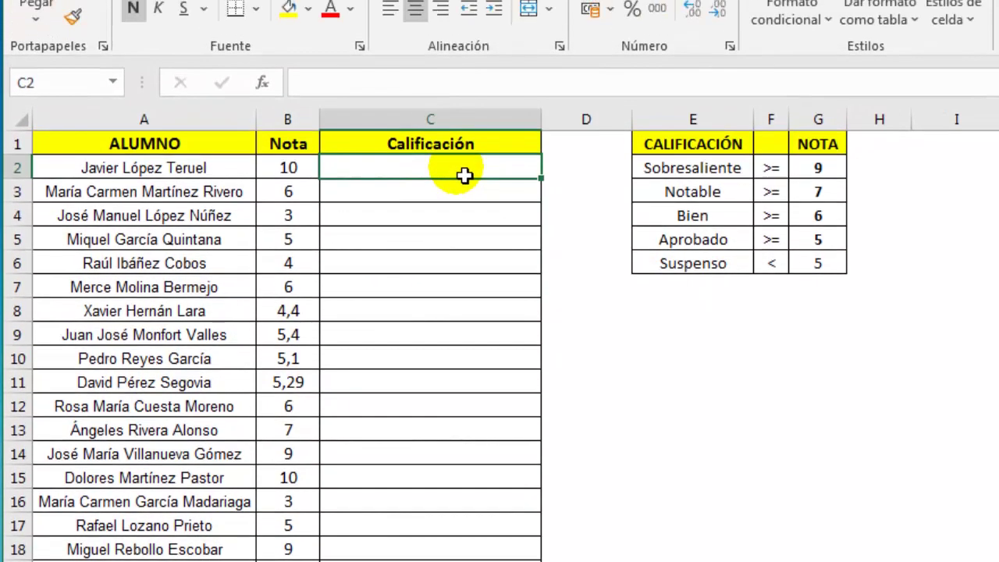
click(264, 83)
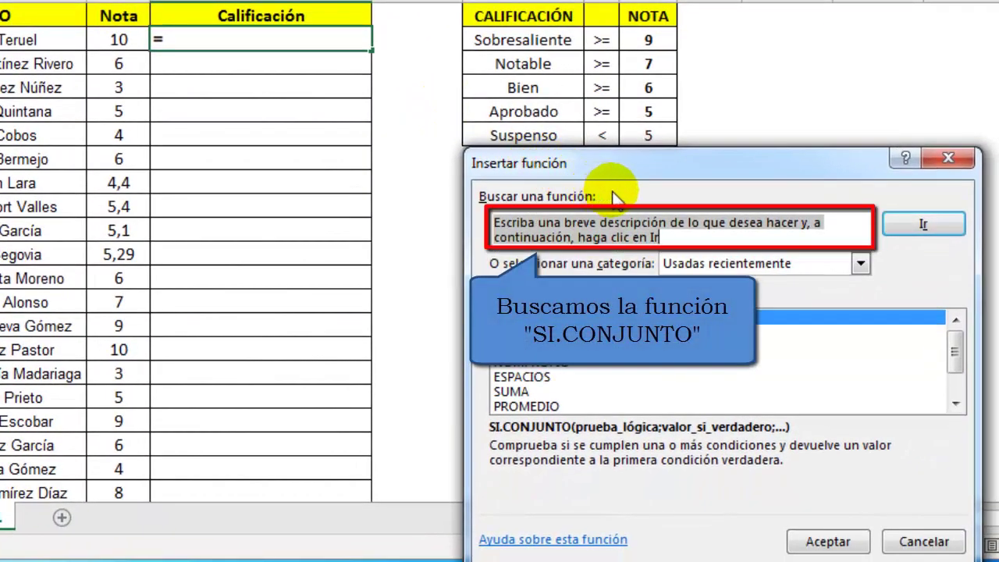
text(si.conjunto)
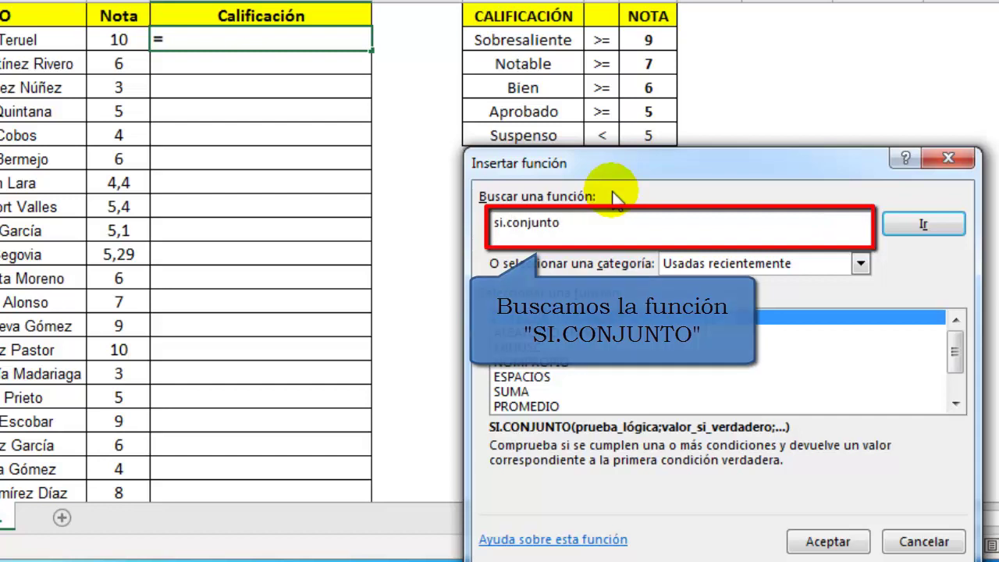
drag(819, 164, 815, 103)
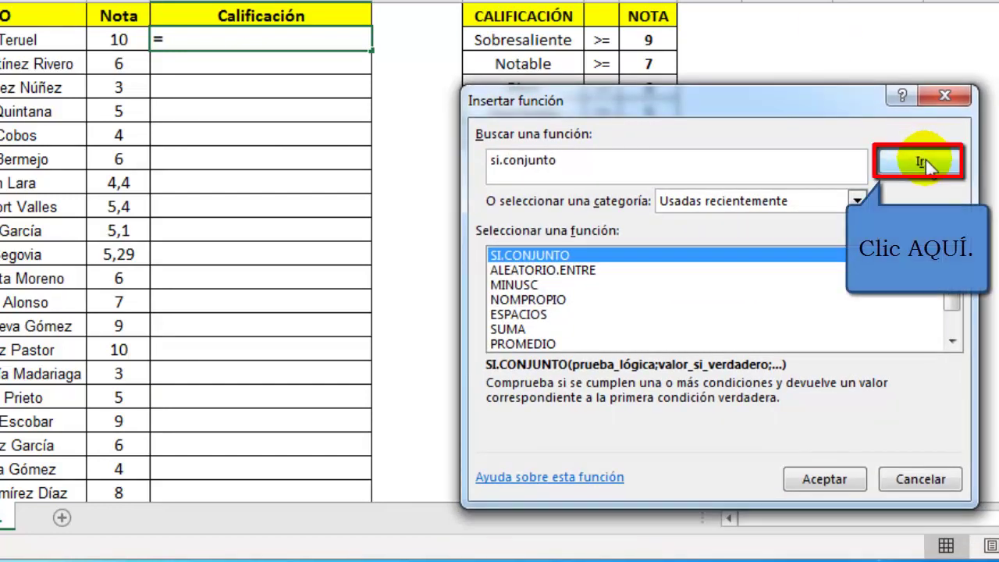
click(919, 164)
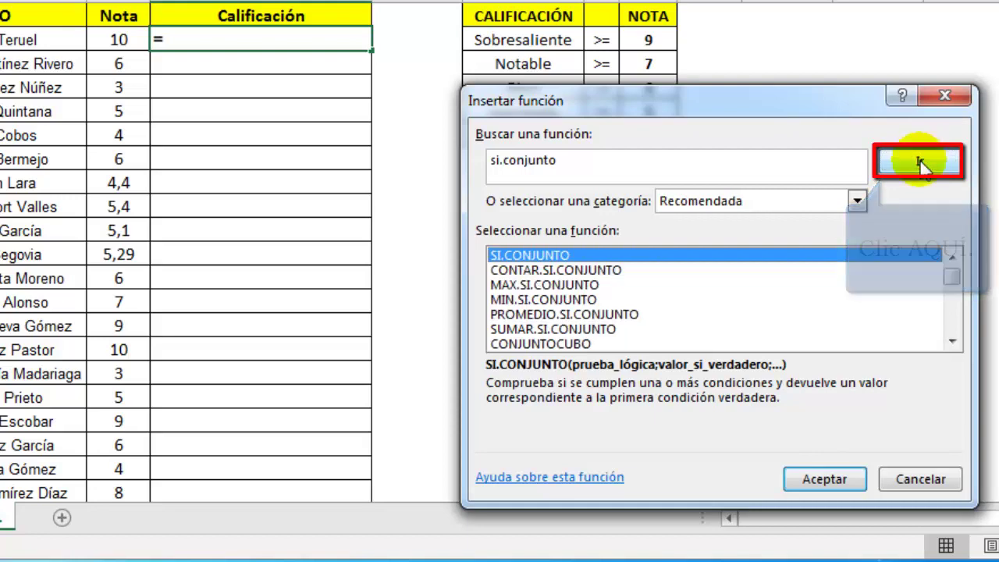
double_click(580, 259)
mouse_move(647, 114)
mouse_down()
mouse_move(674, 113)
mouse_move(674, 142)
mouse_move(646, 178)
mouse_up()
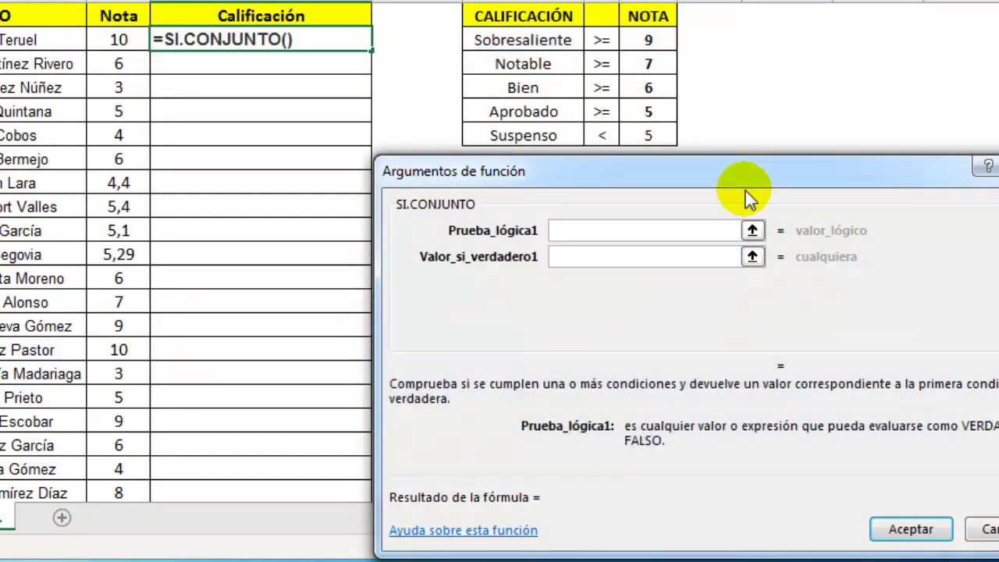
Enter the first condition B2>=$G$2 returning $E$2 (Sobresaliente).
click(593, 234)
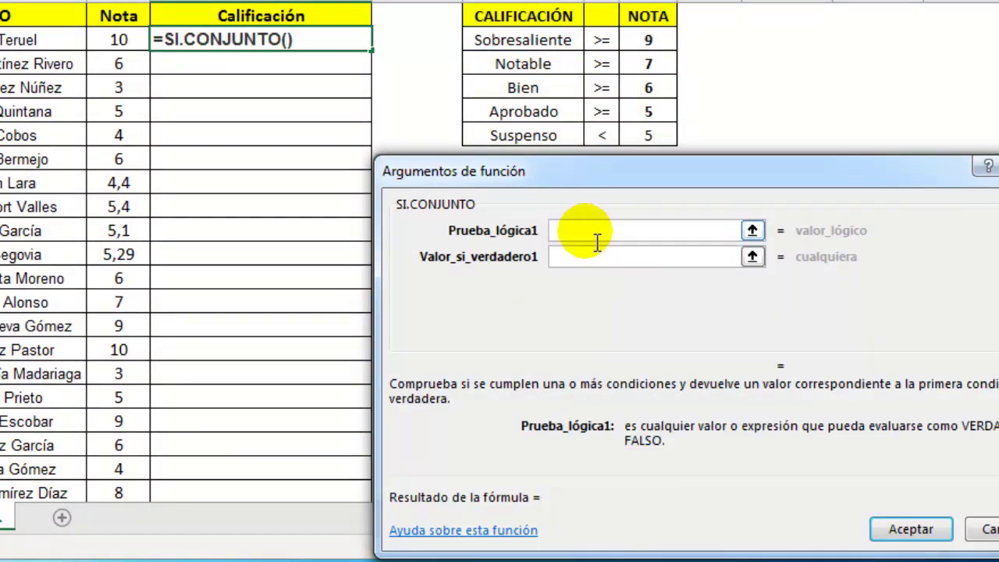
click(136, 39)
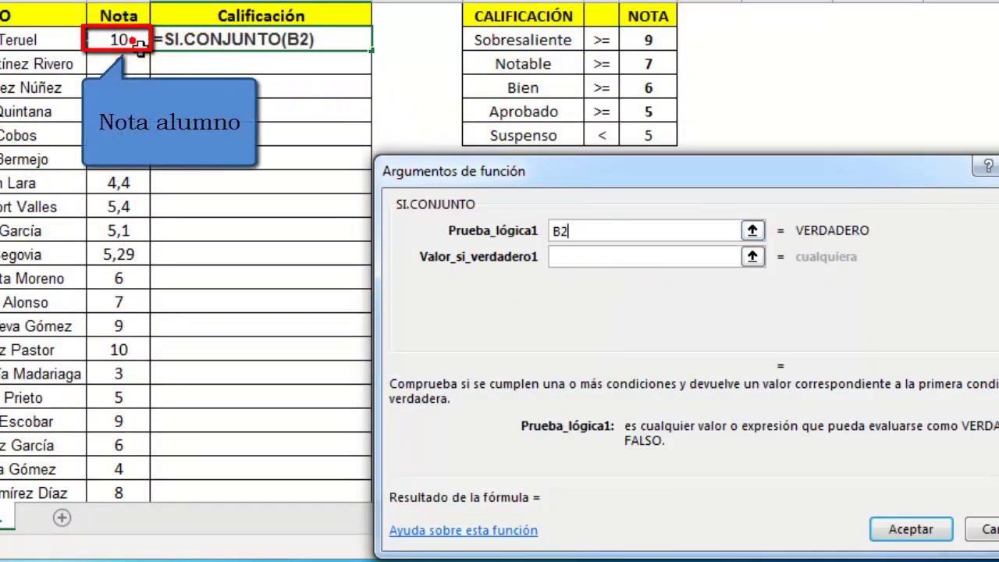
text(>)
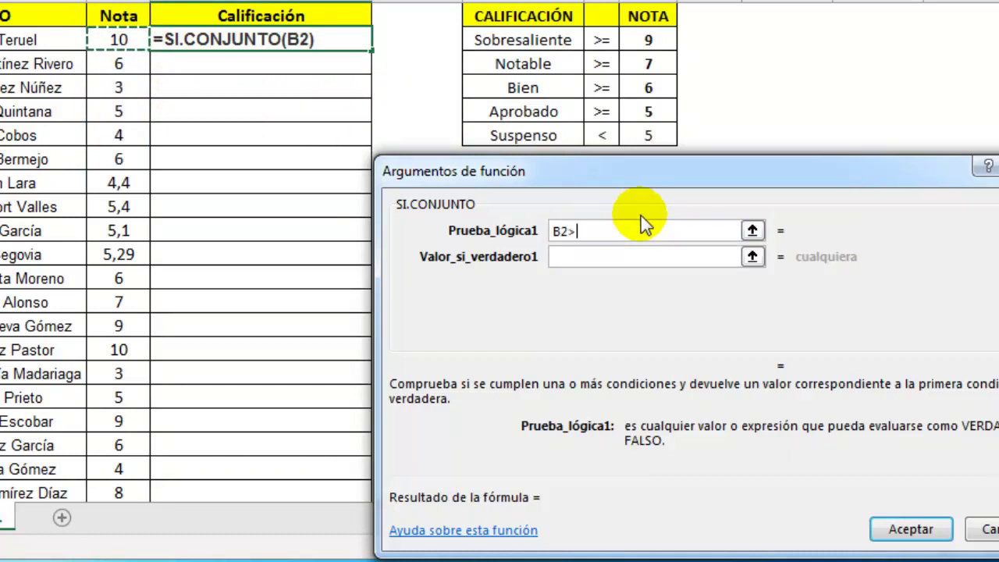
text(=)
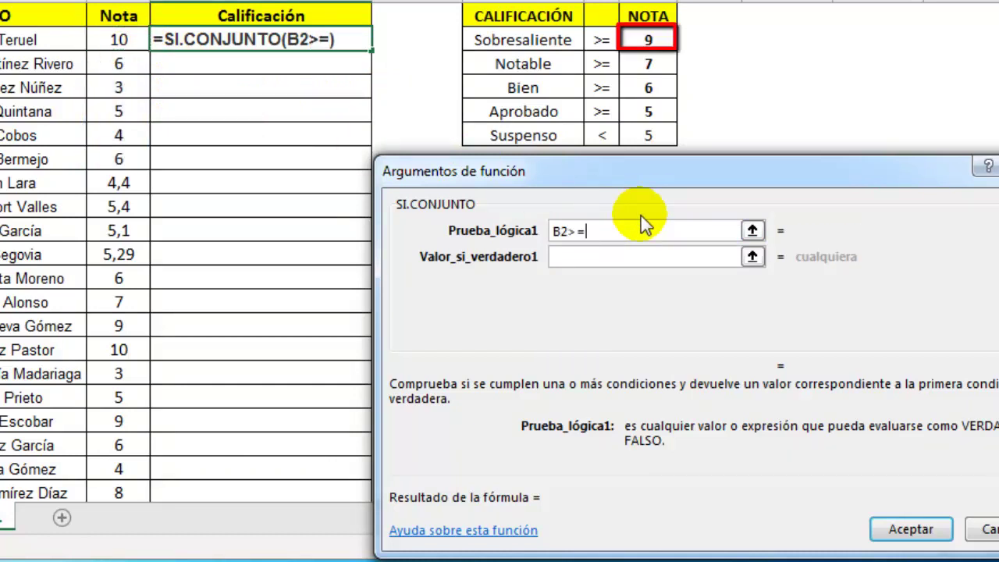
click(670, 39)
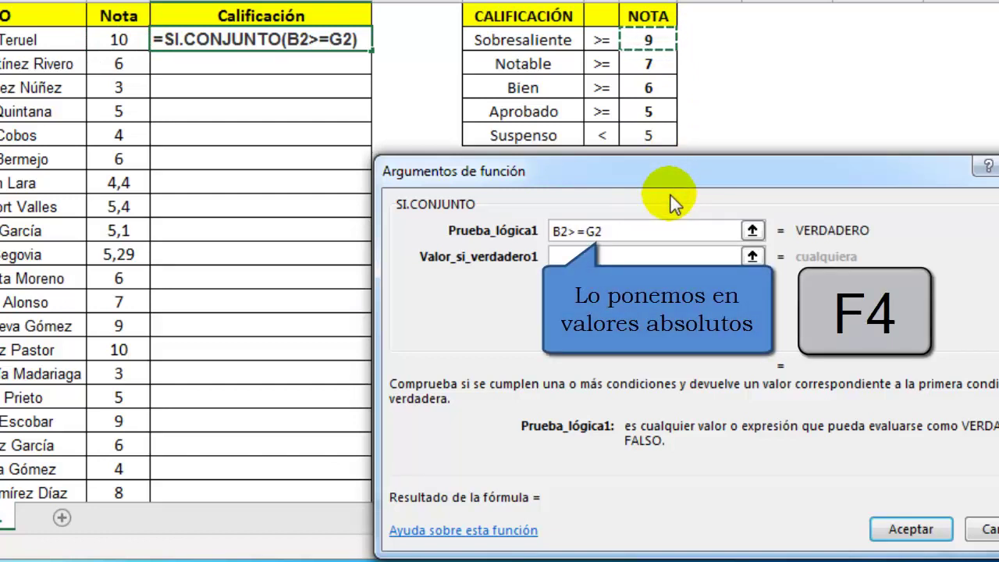
key(F4)
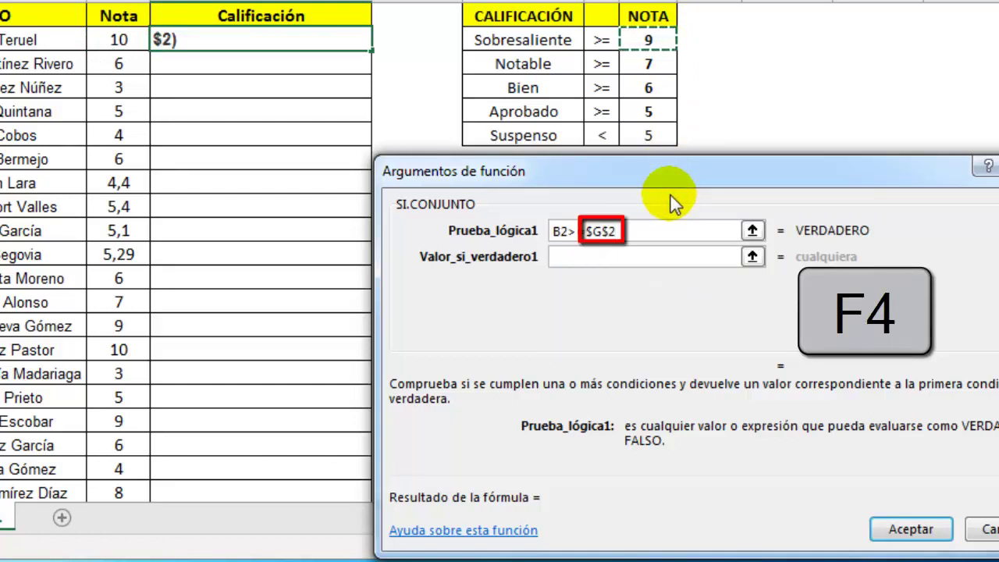
click(575, 268)
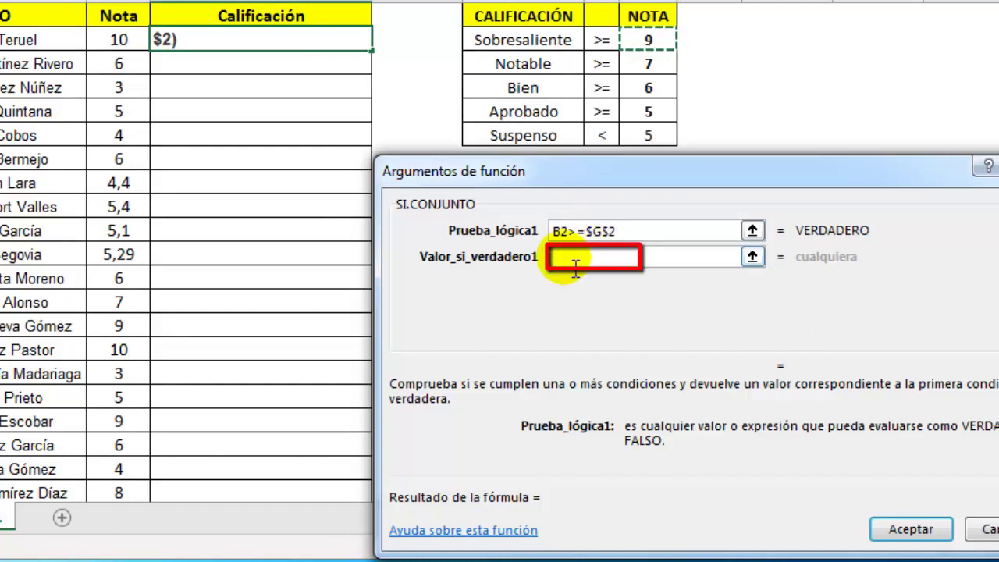
click(568, 43)
key(F4)
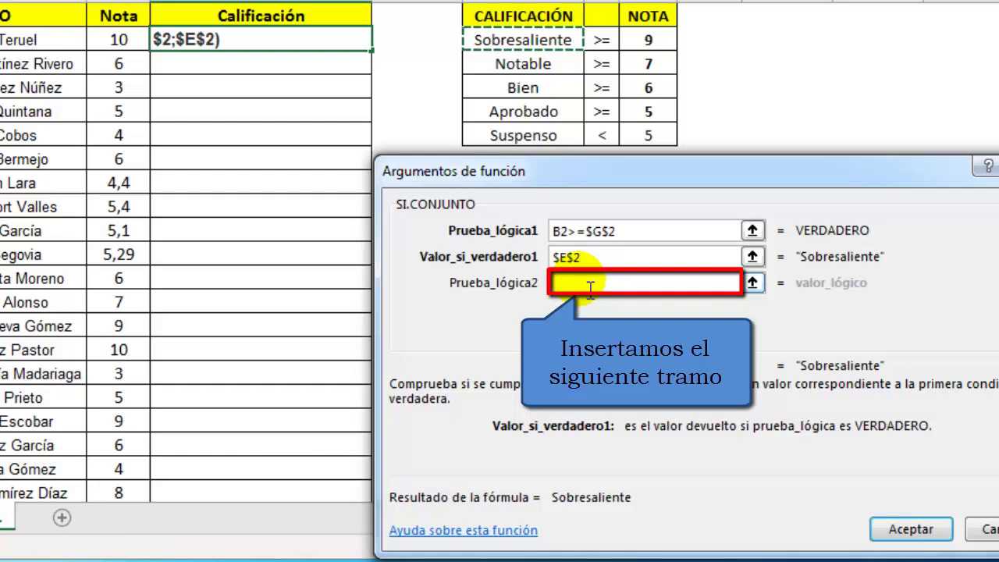
click(591, 286)
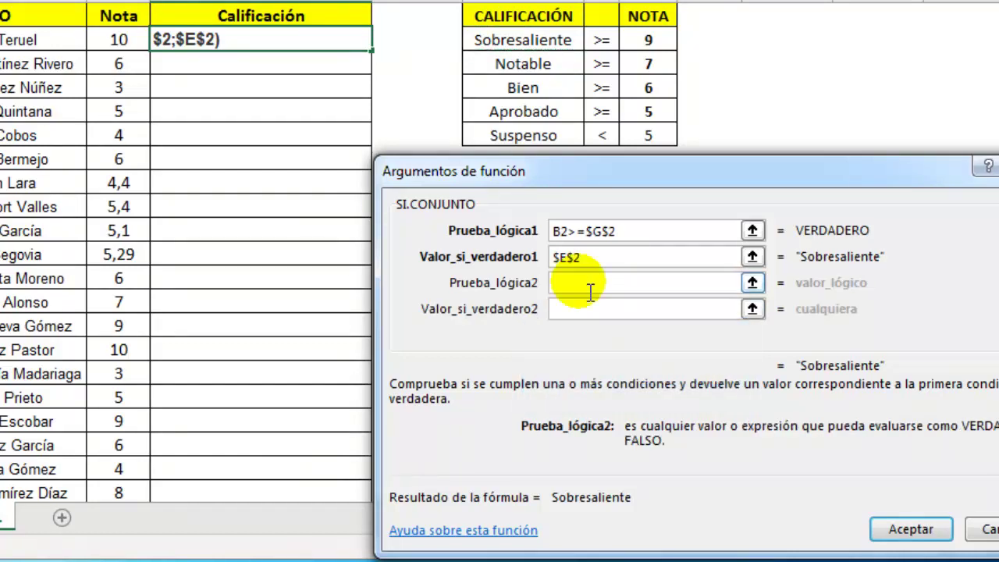
Add the second condition B2>=$G$3 returning $E$3 (Notable).
click(119, 40)
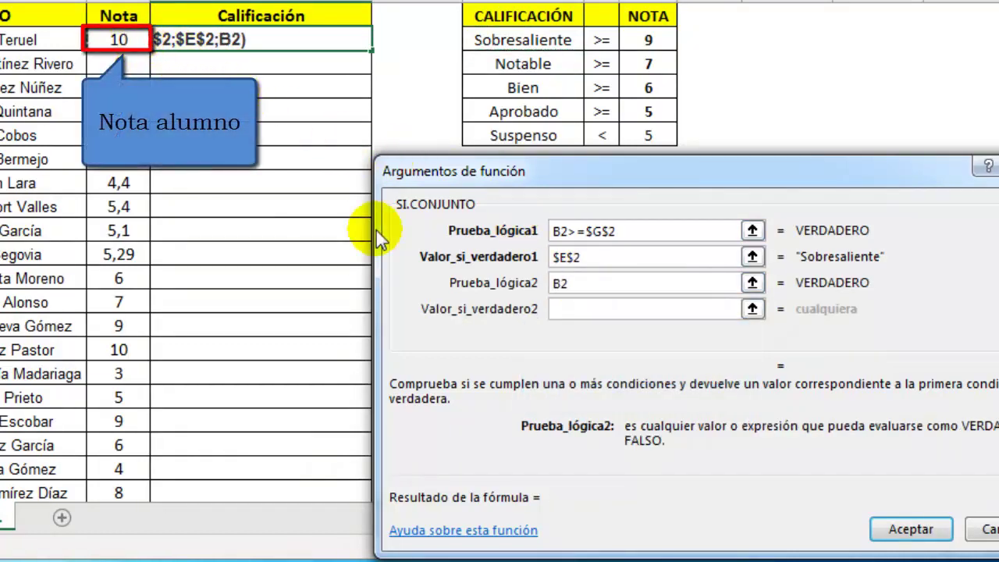
text(>=)
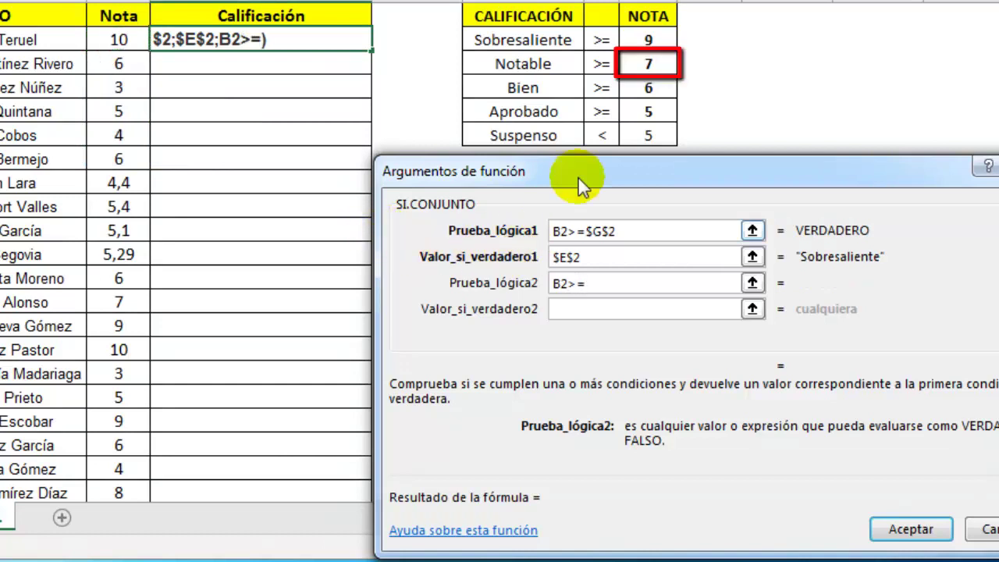
click(660, 65)
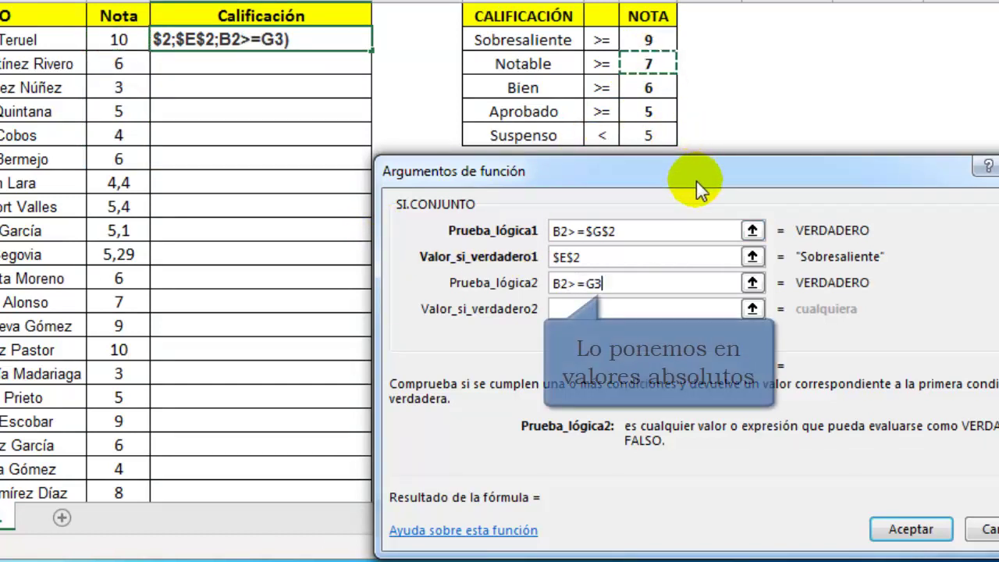
key(F4)
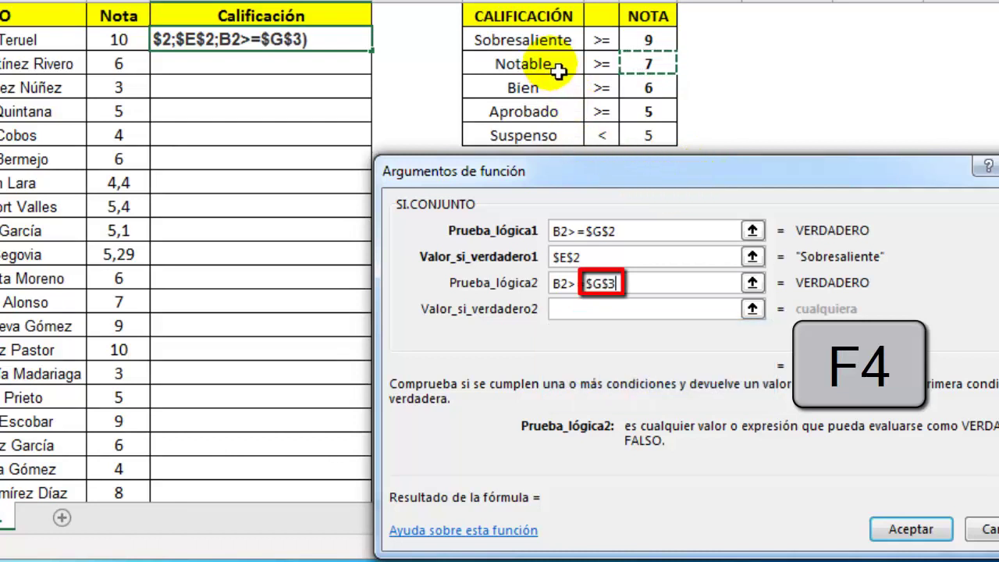
click(588, 309)
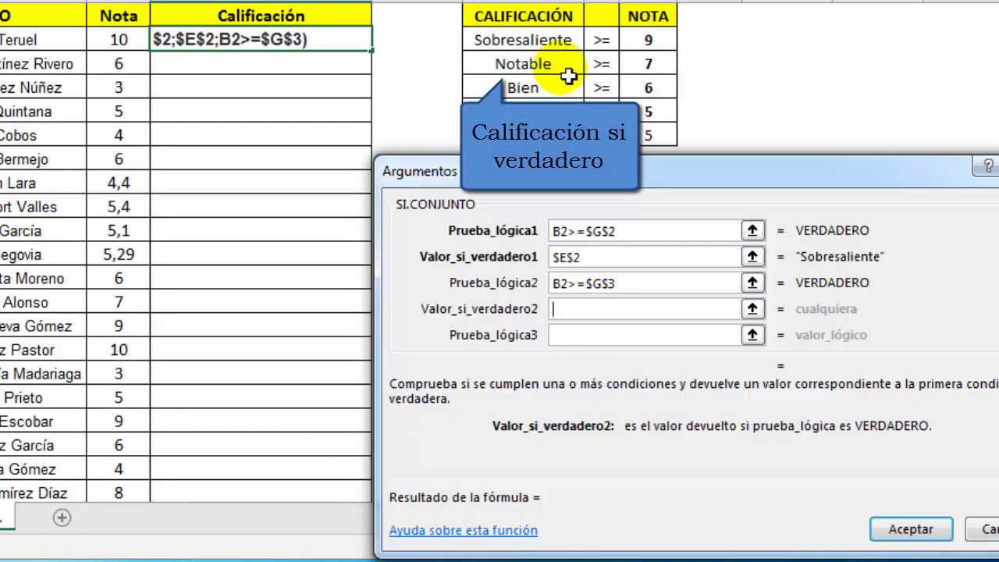
click(569, 75)
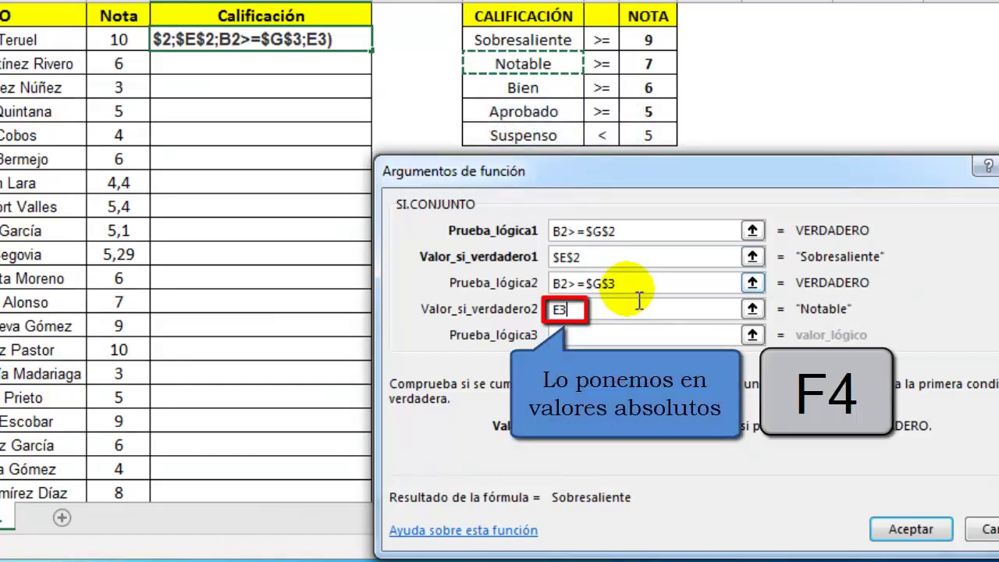
key(F4)
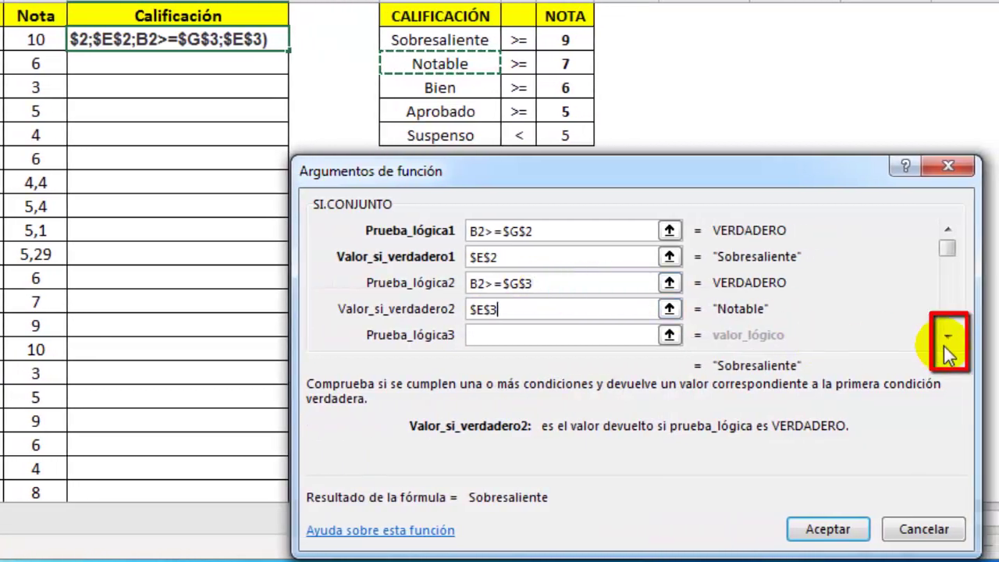
Scroll to the third test slot and begin it with B2.
click(951, 337)
click(951, 337)
click(951, 337)
click(949, 342)
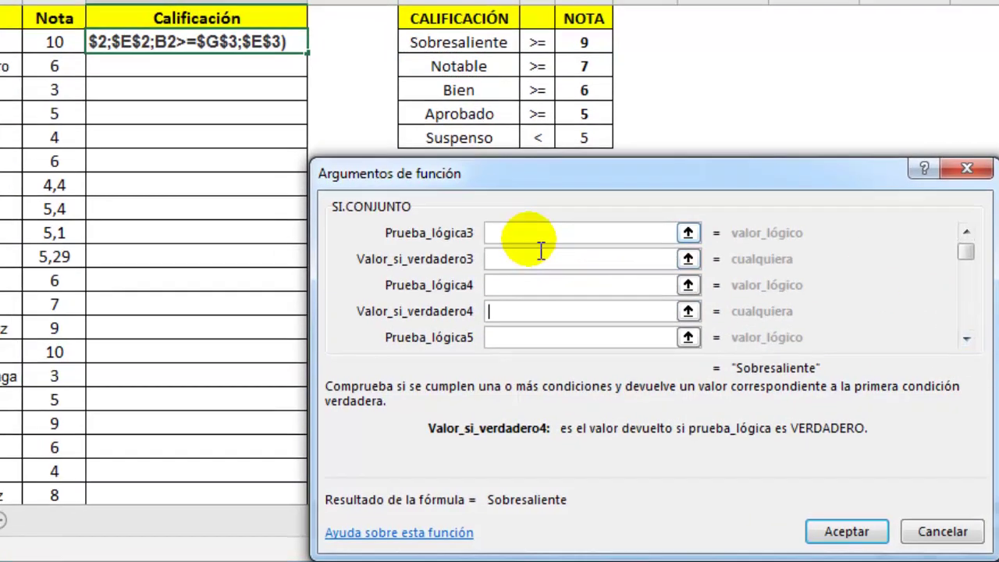
click(499, 228)
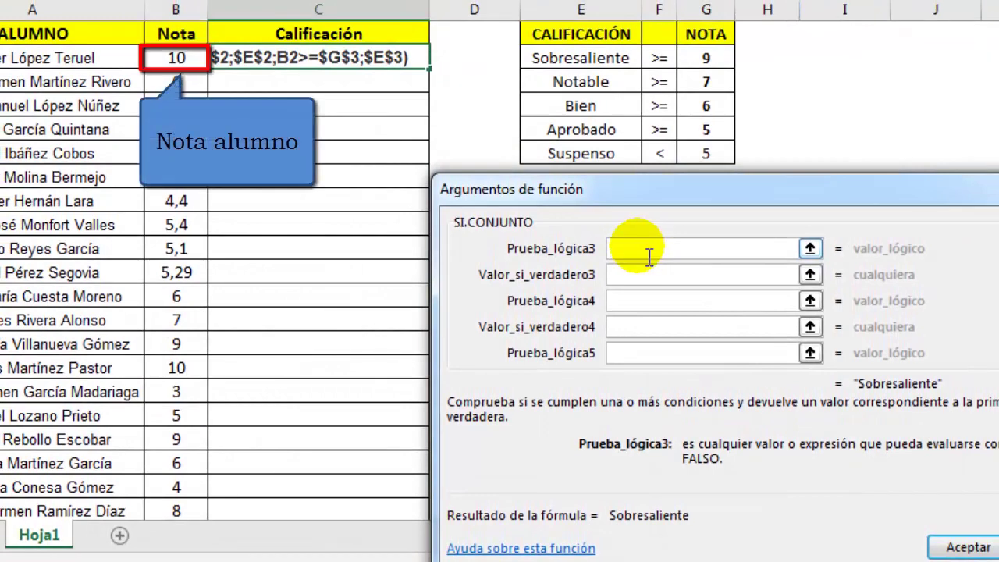
click(185, 59)
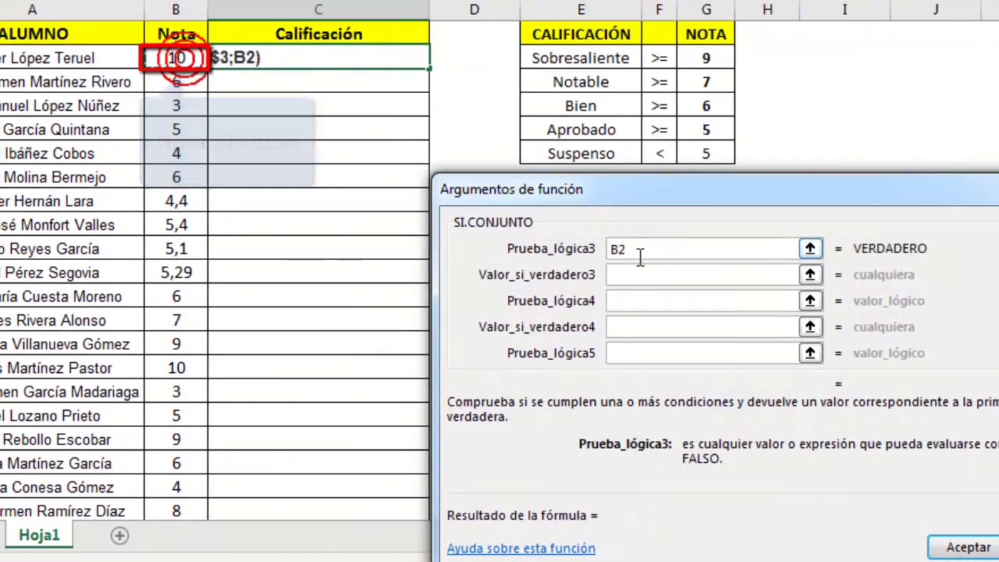
Complete the third condition B2>=$G$4 returning $E$4 (Bien).
text(>=G4)
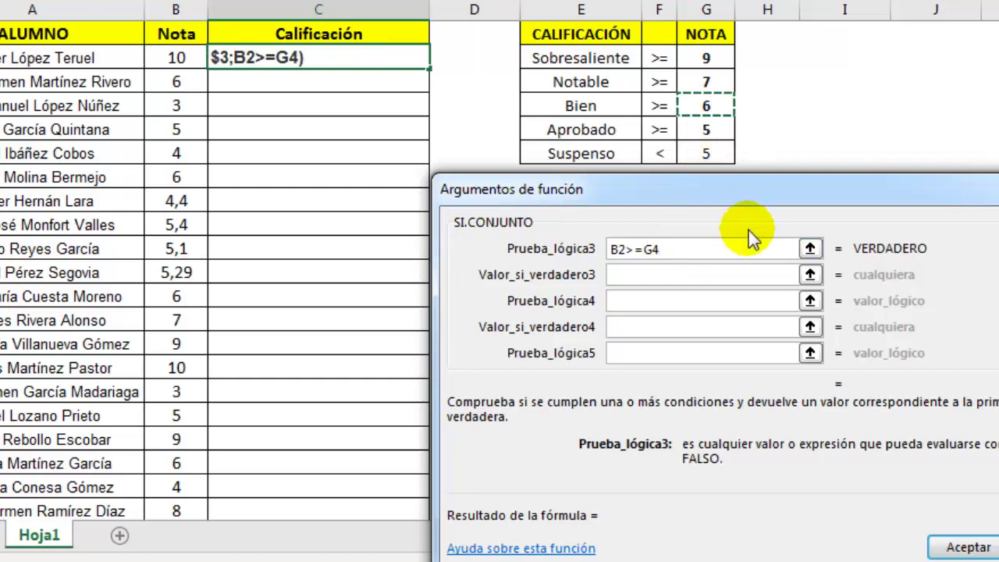
key(F4)
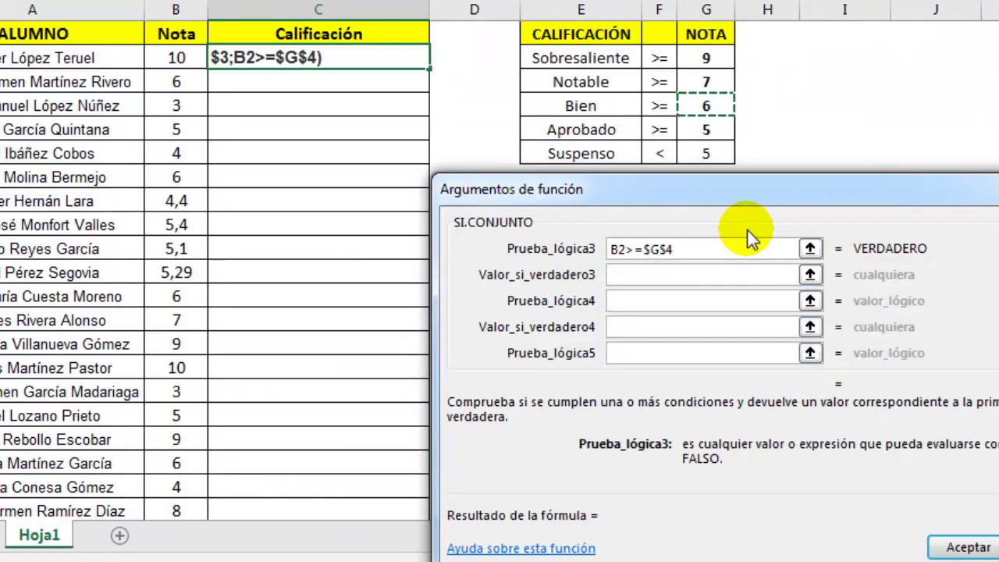
click(642, 275)
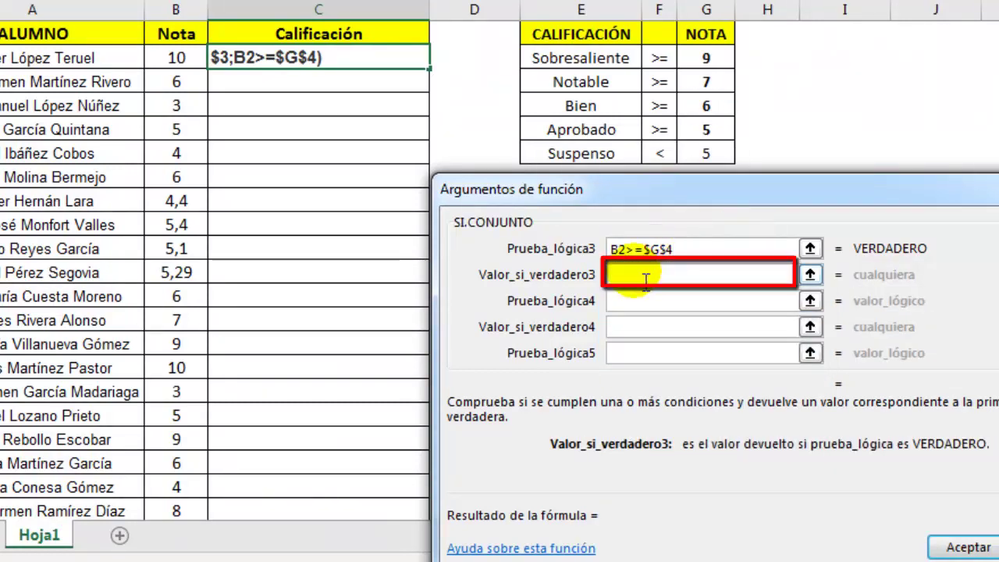
click(613, 105)
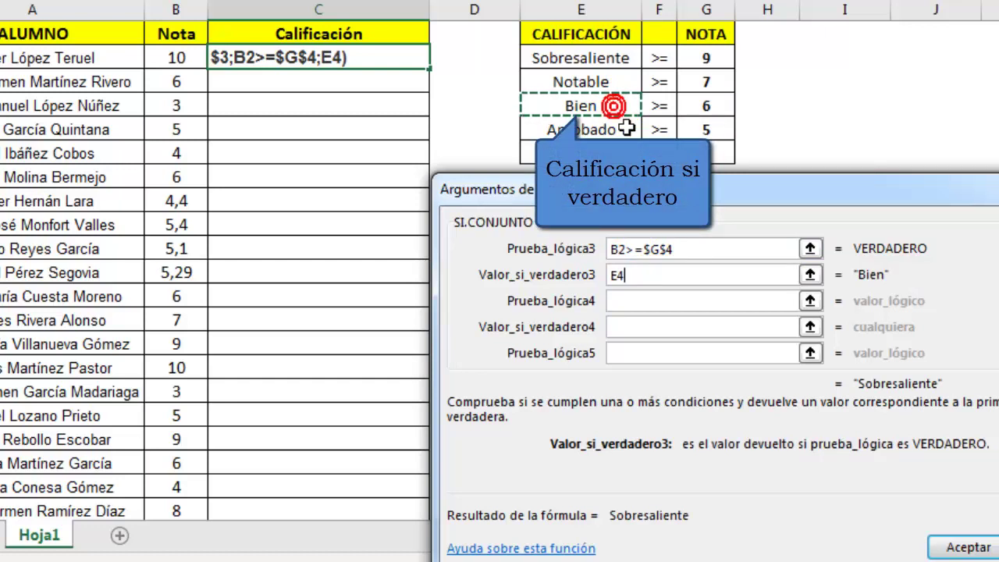
click(711, 277)
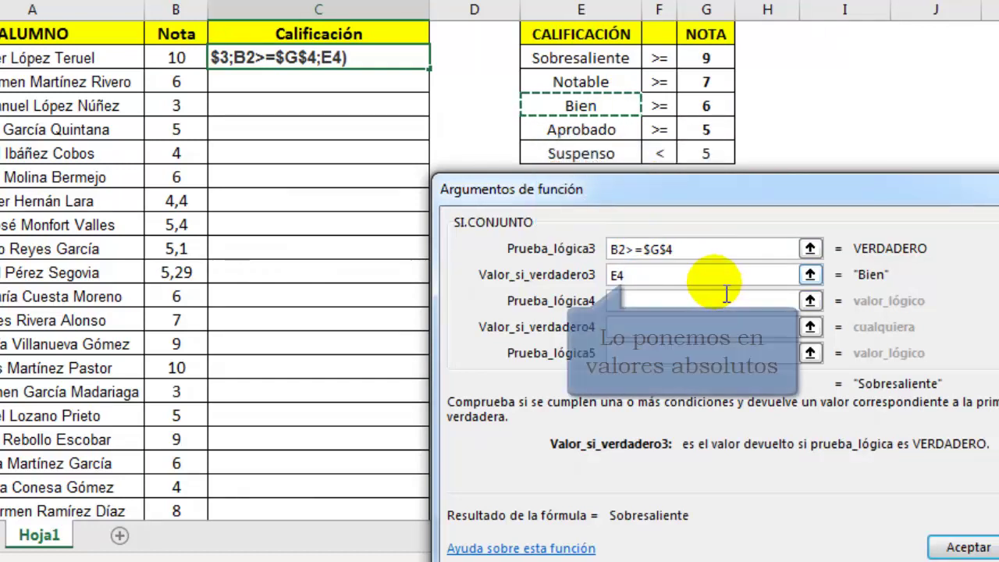
key(F4)
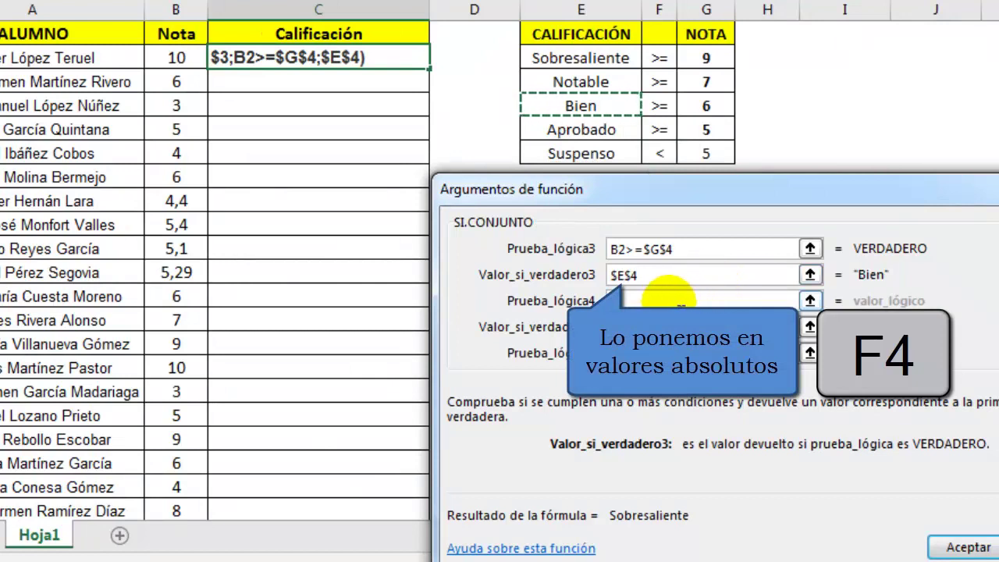
click(681, 303)
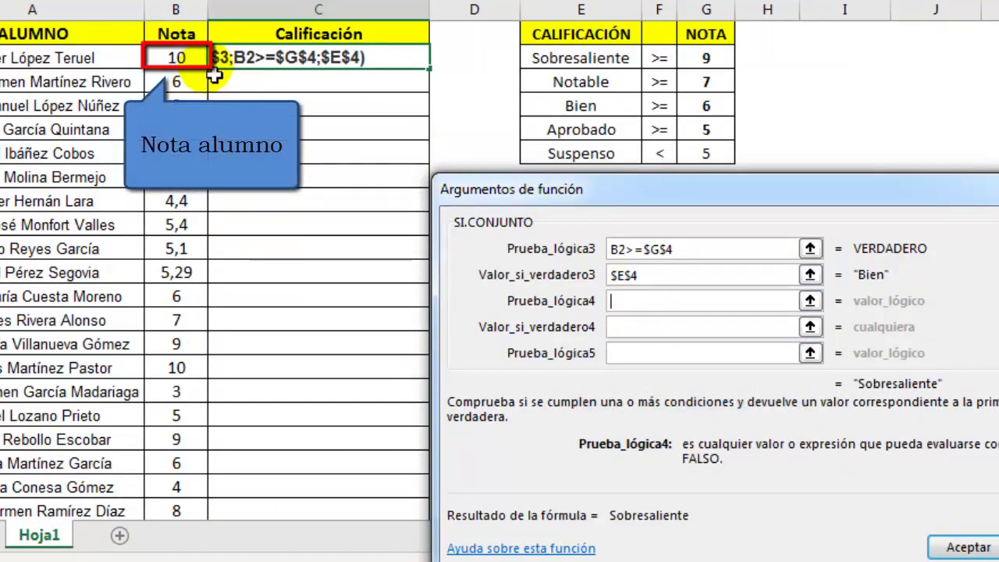
Add the fourth condition B2>=$G$5 returning $E$5 (Aprobado).
click(178, 58)
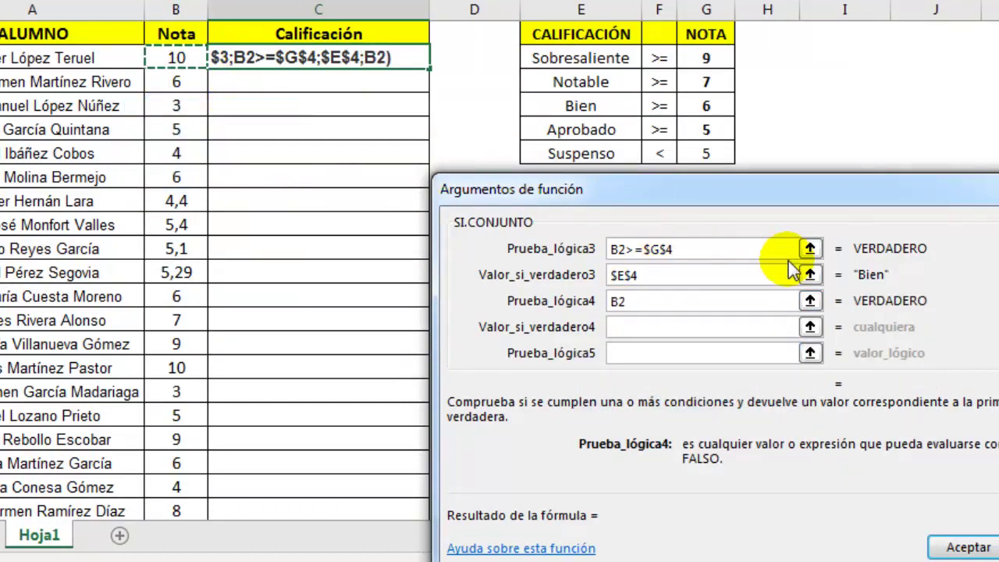
text(>=)
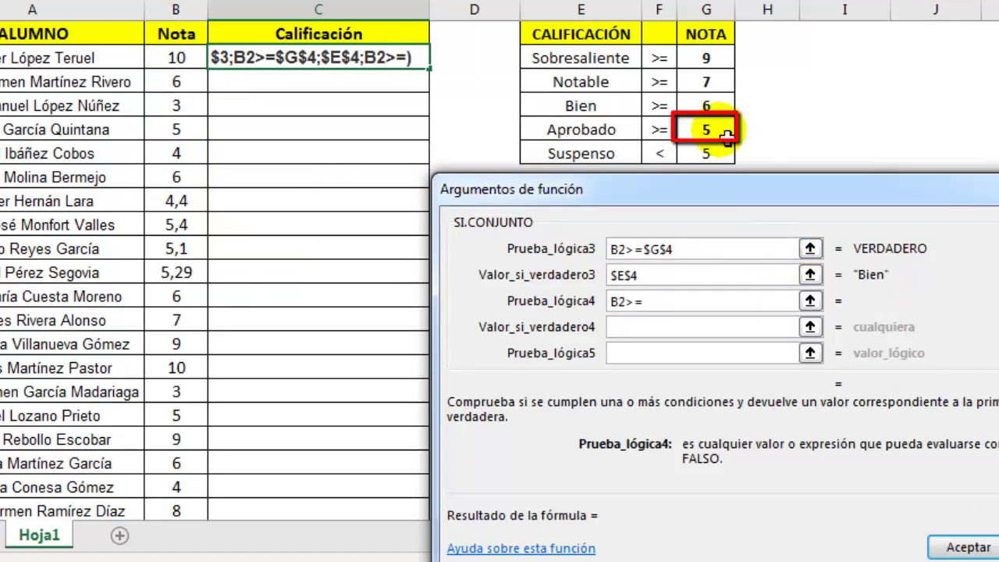
click(726, 136)
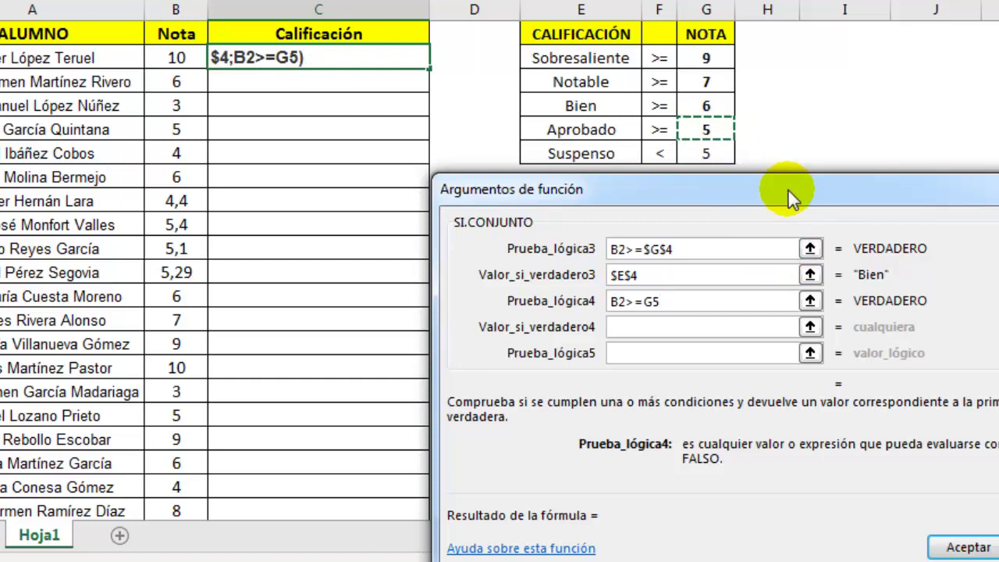
key(F4)
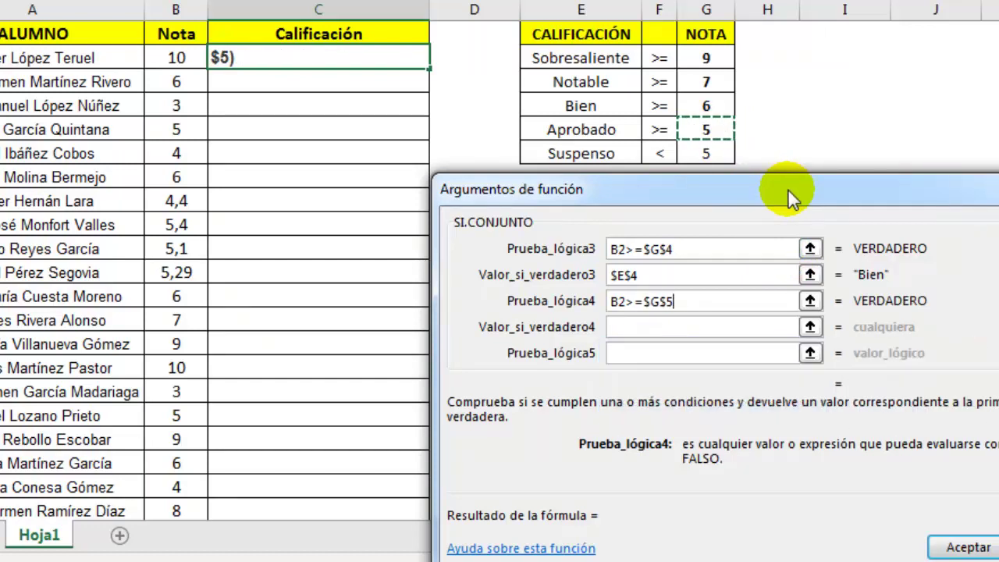
click(633, 331)
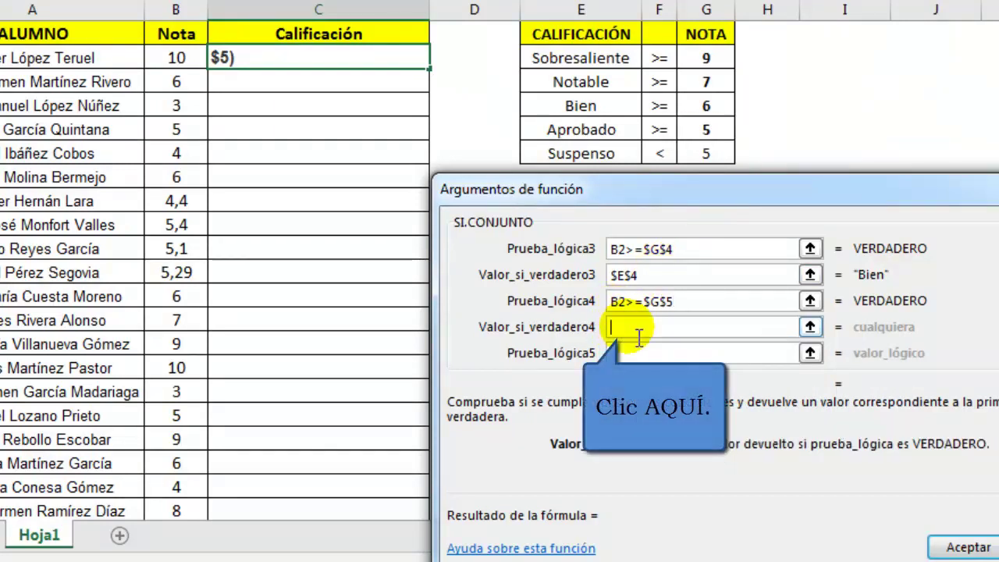
click(613, 135)
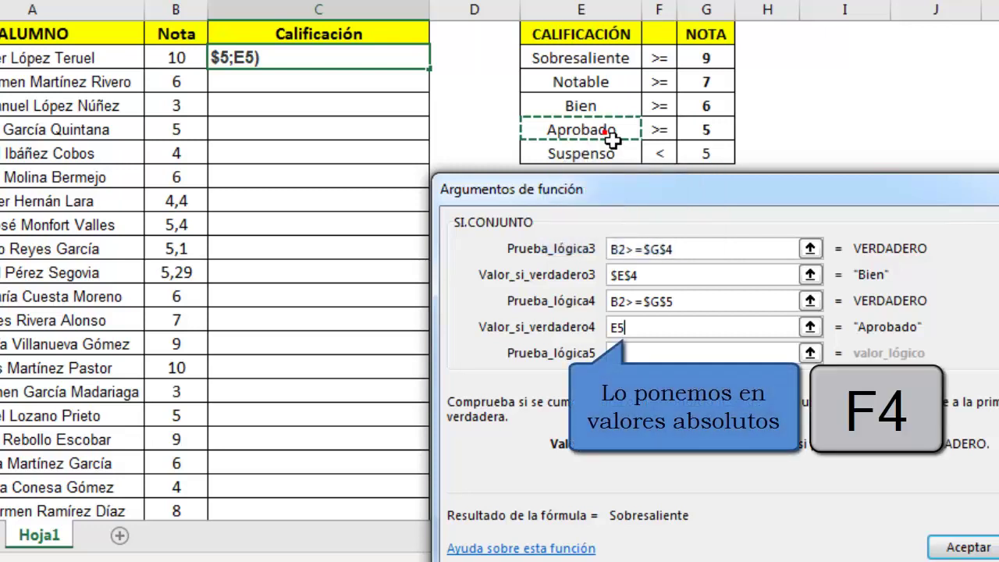
key(F4)
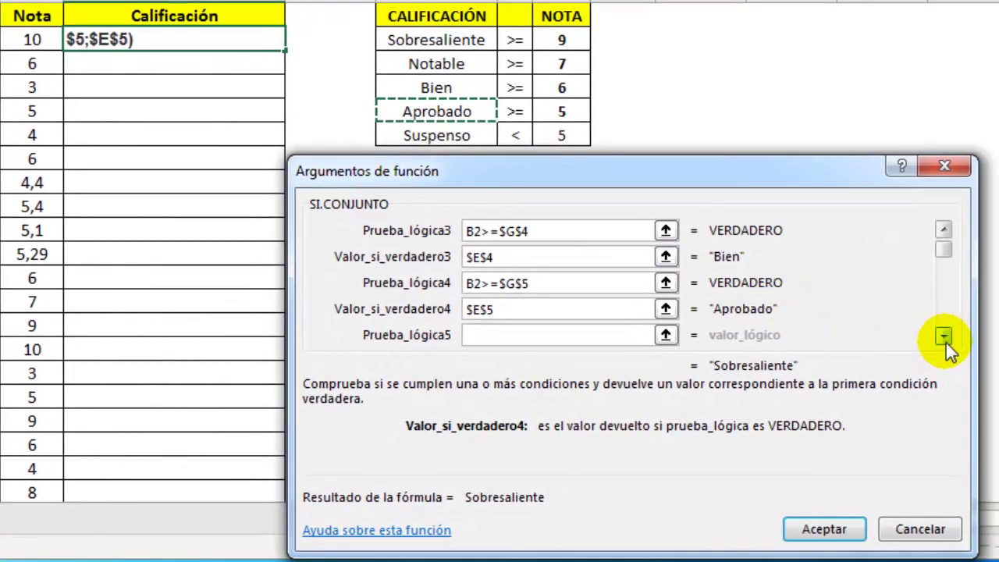
click(945, 338)
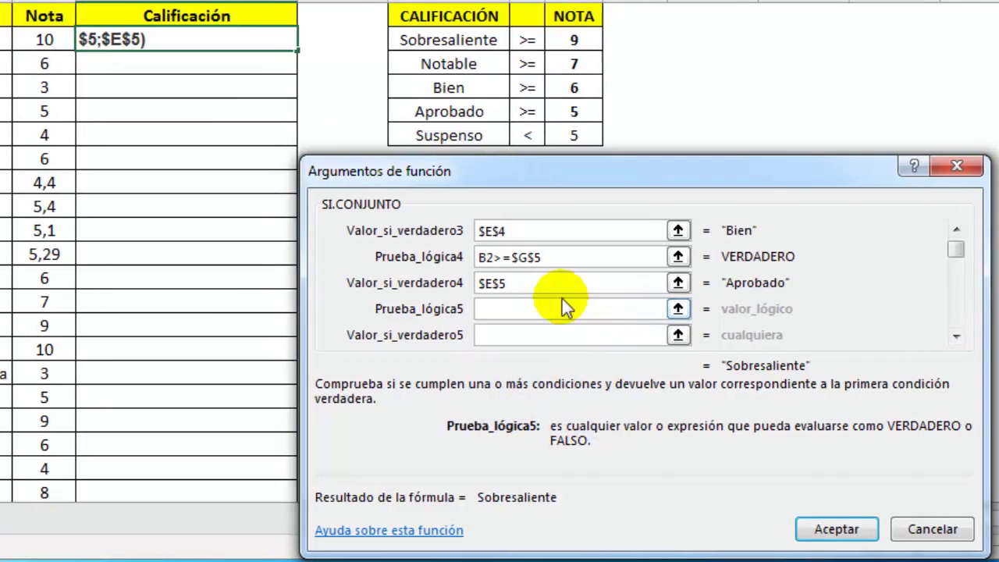
Add the final condition B2<$G$6 returning $E$6 (Suspenso) and confirm the formula.
click(161, 44)
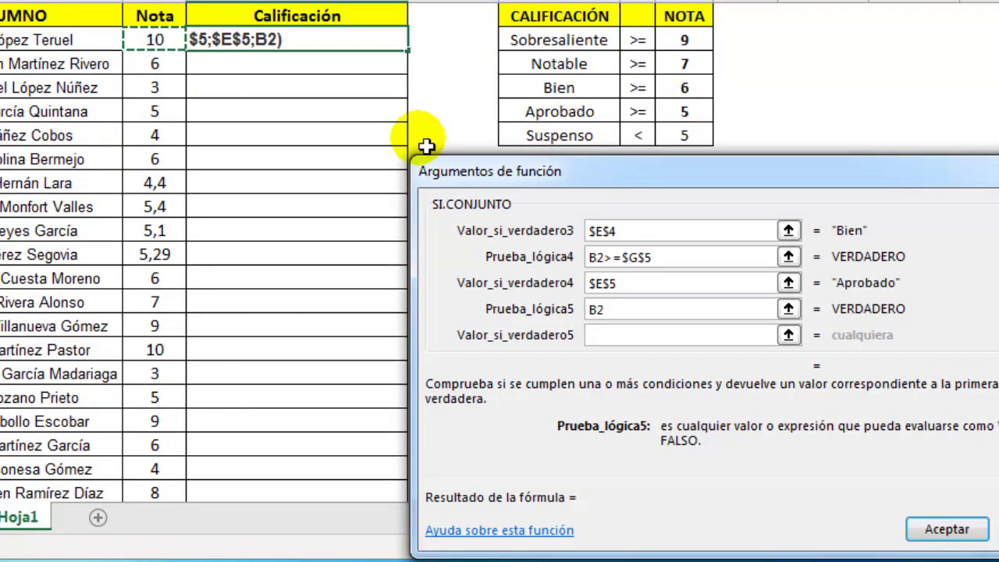
text(<)
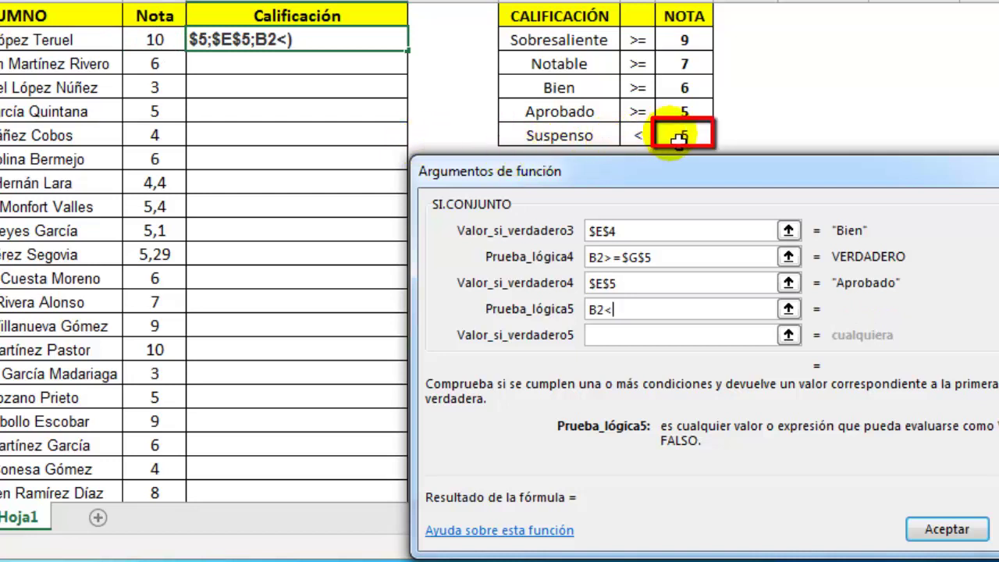
click(680, 135)
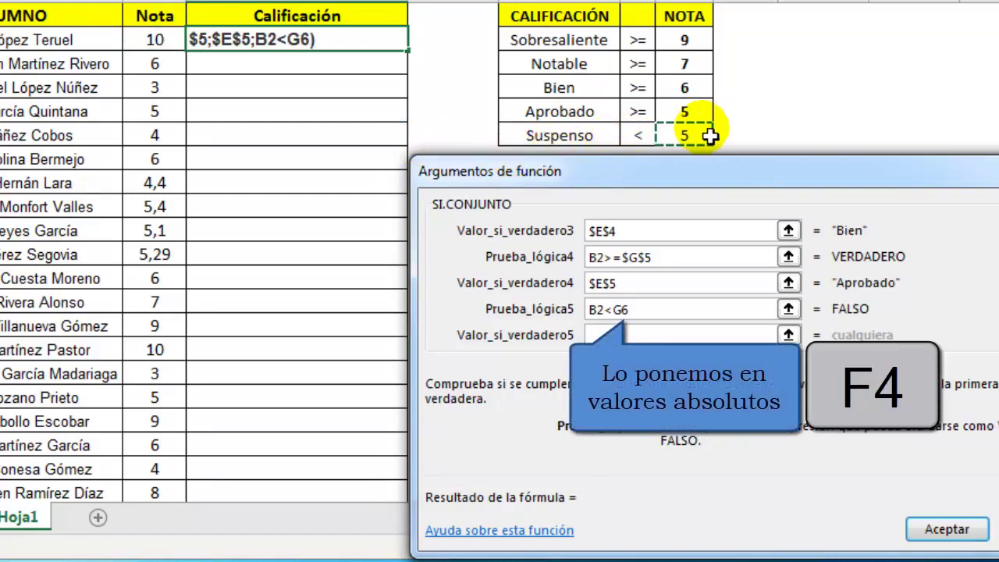
key(F4)
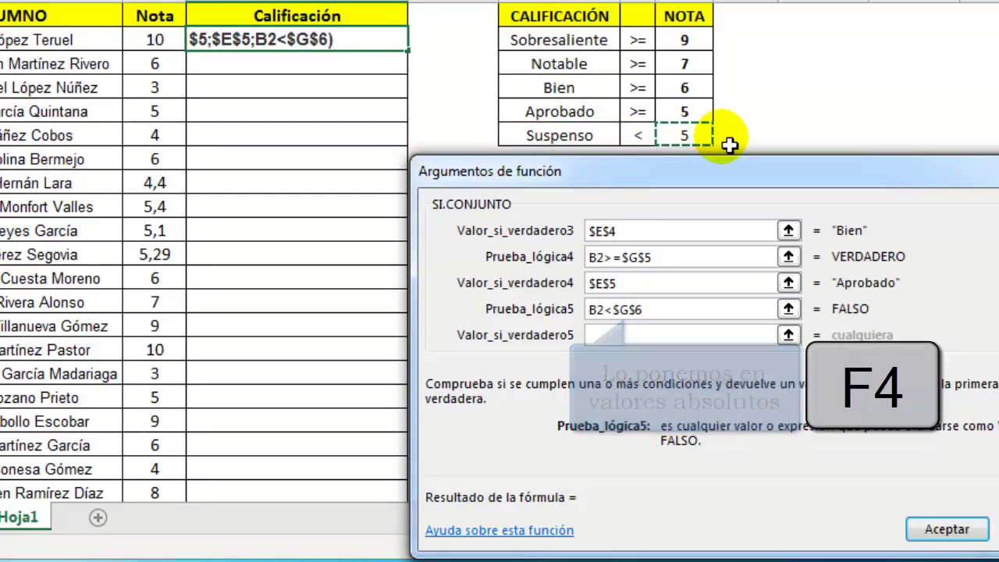
click(635, 341)
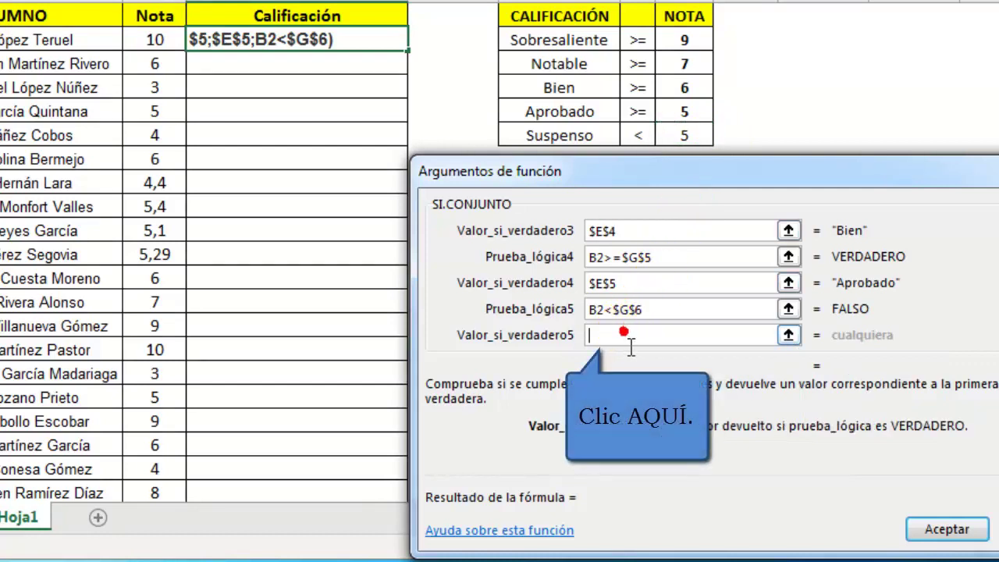
click(601, 138)
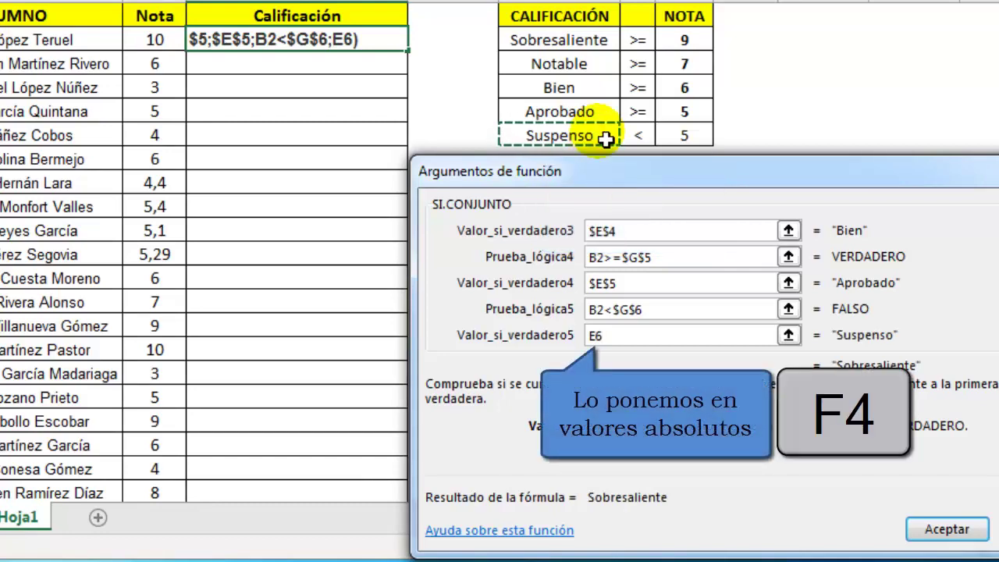
key(F4)
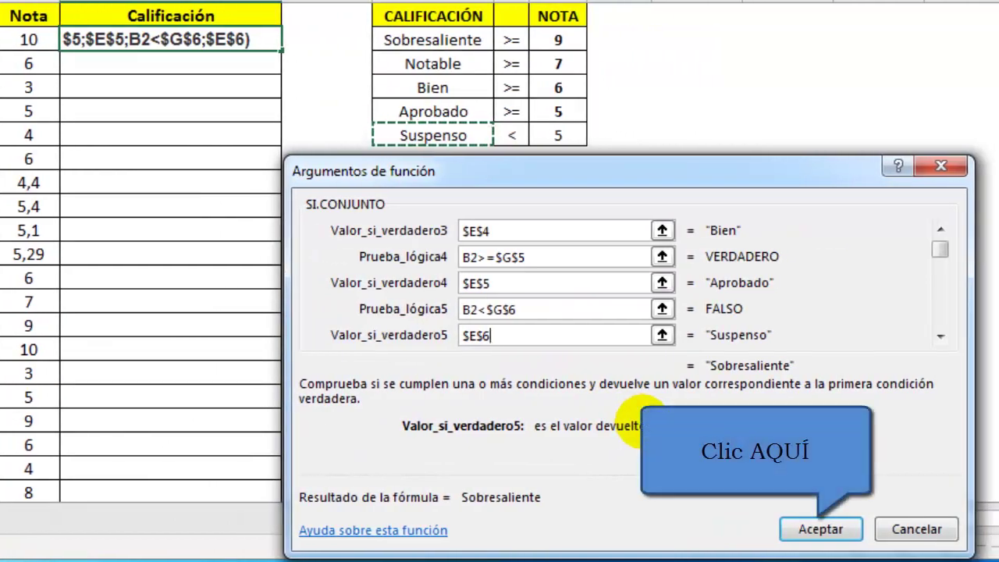
click(805, 529)
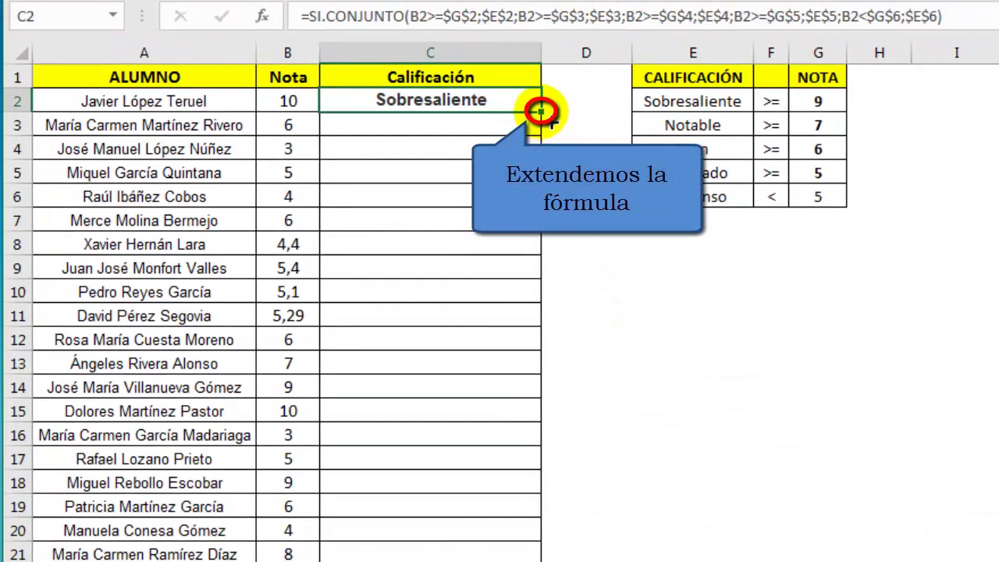
Fill C2's formula down to the last student row, then return to C2.
drag(540, 112, 546, 535)
click(517, 422)
scroll(509, 235, up, 3)
click(508, 101)
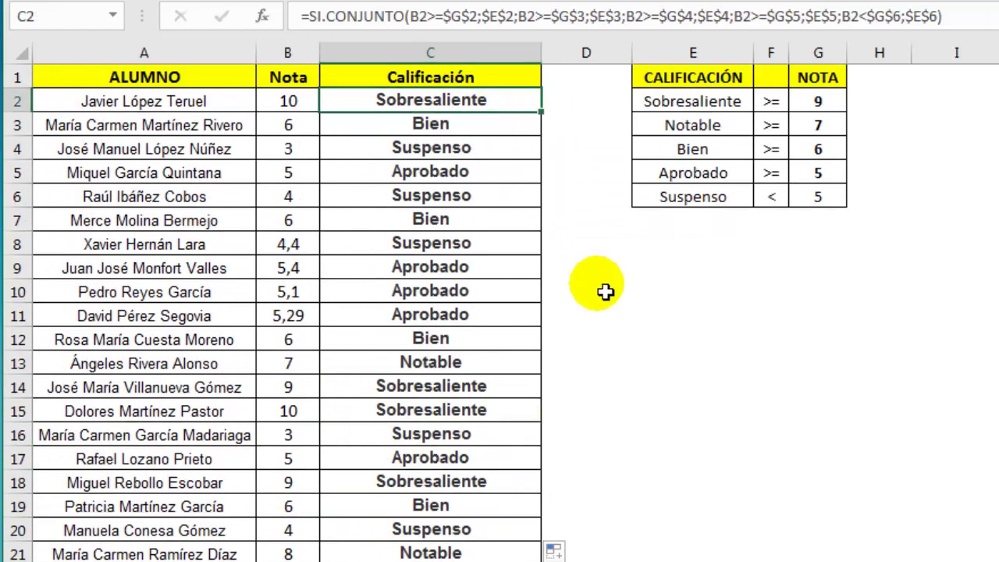